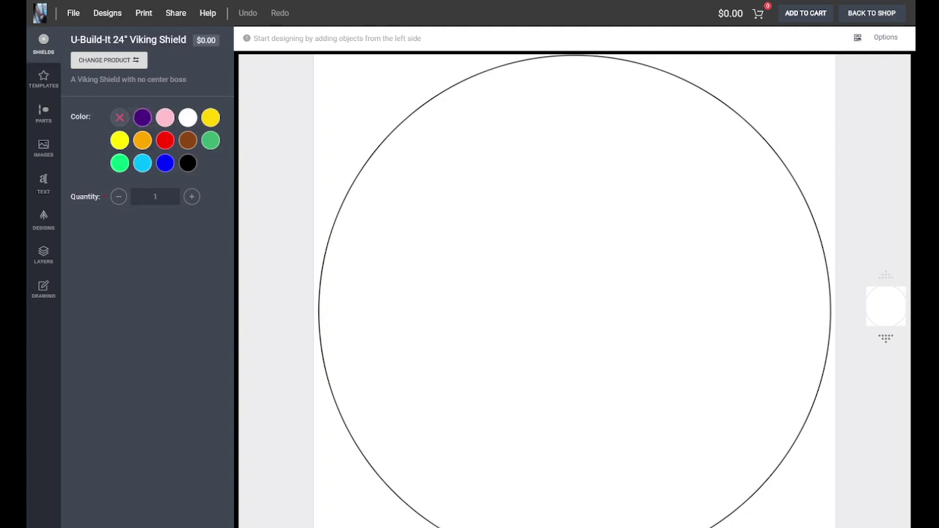
# Add the wooden shield part with the split center handle cutout to the blank 24" shield.
pyautogui.scroll(-1, 574, 311)
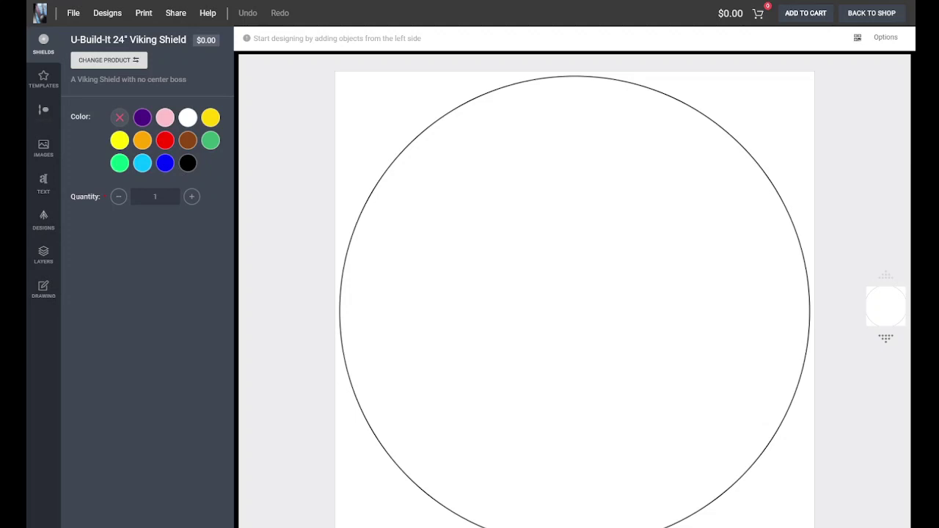
pyautogui.click(44, 113)
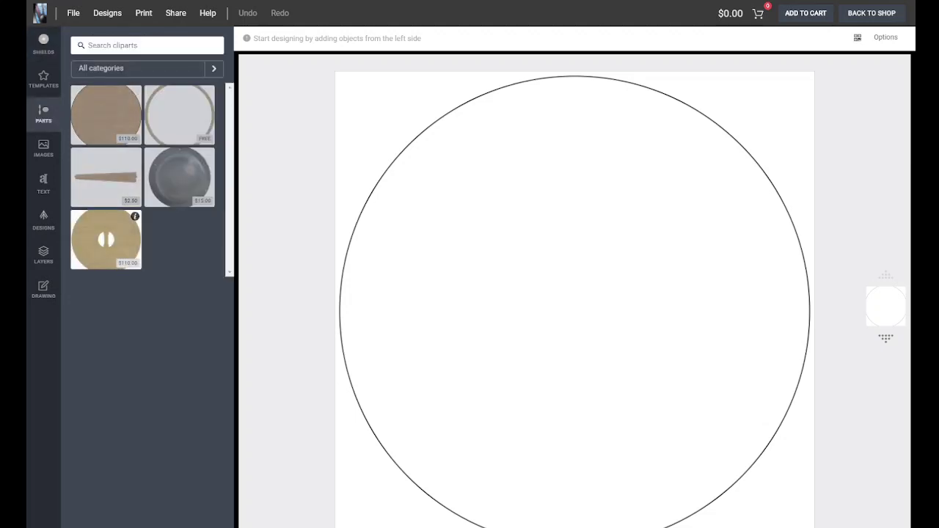
pyautogui.click(106, 240)
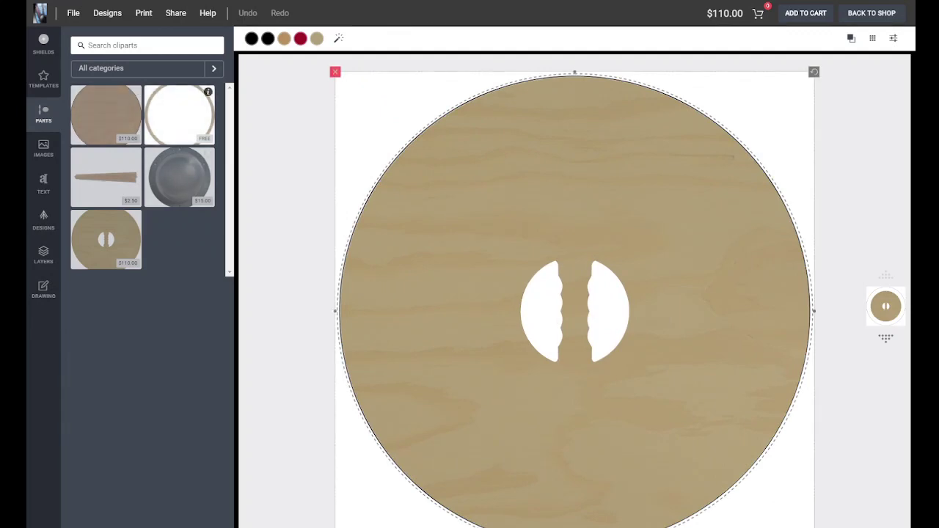
# Add the studded rim part around the wooden shield and change its tan fill to black (#000000).
pyautogui.click(179, 115)
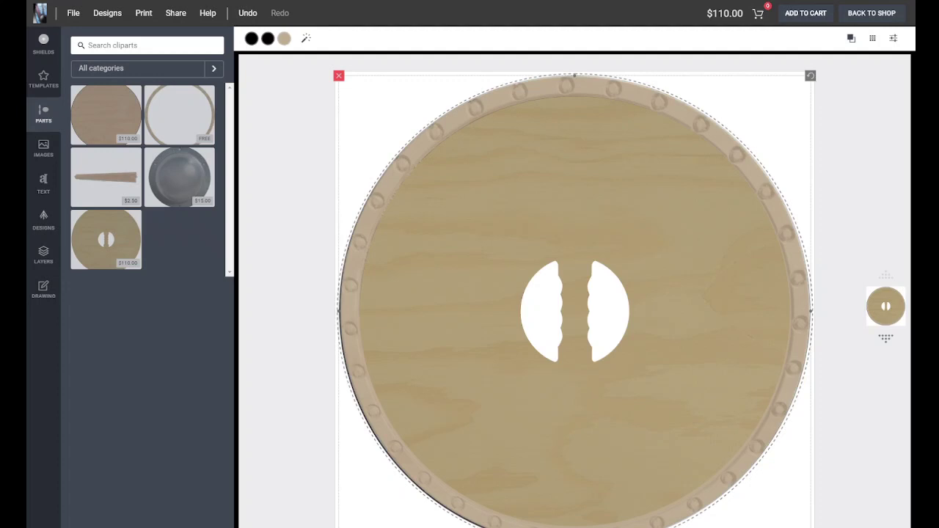
pyautogui.click(284, 38)
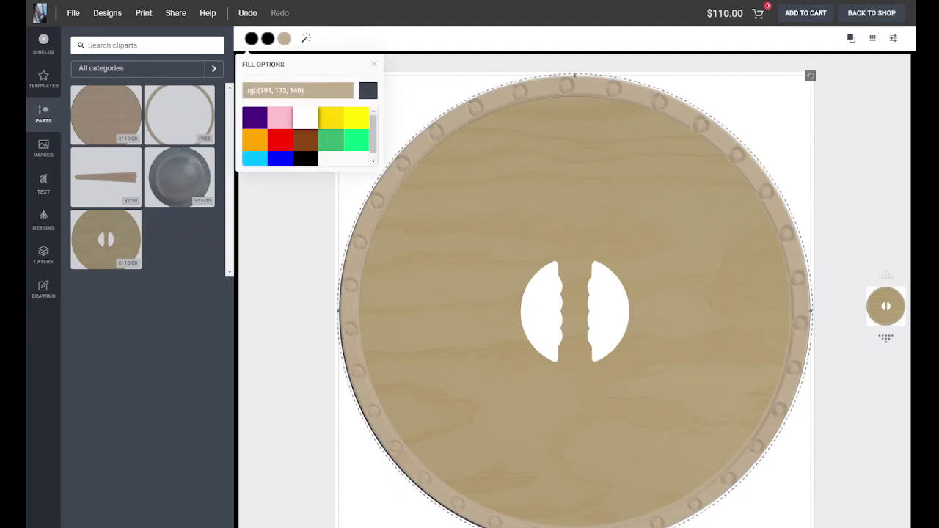
pyautogui.click(307, 158)
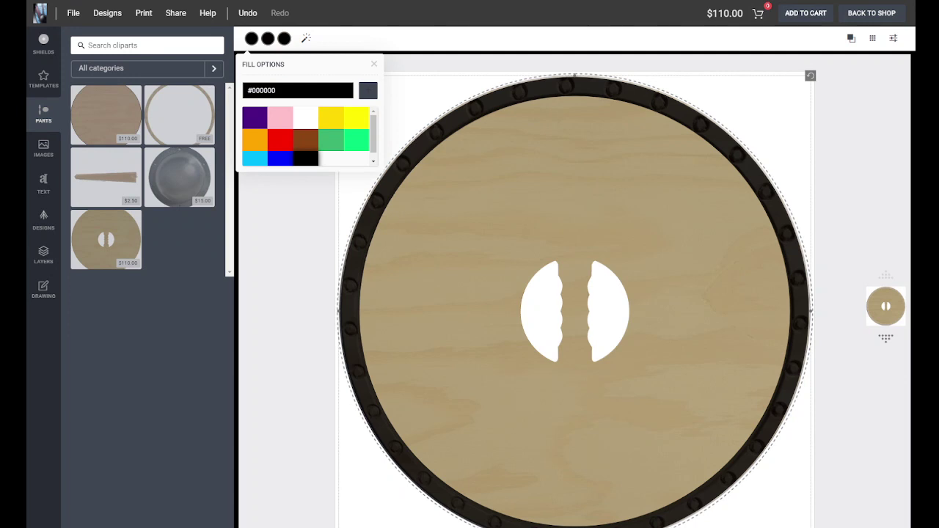
pyautogui.click(290, 228)
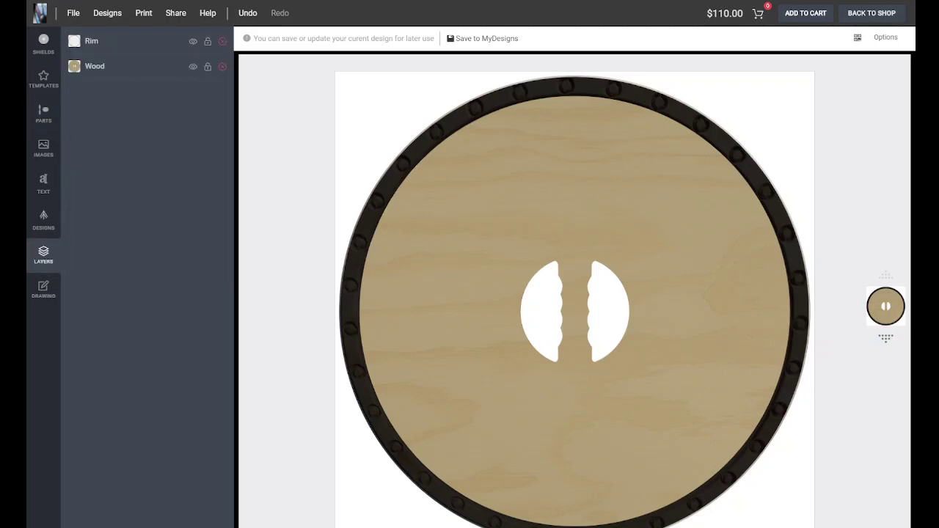
# Select the Wood layer and change its tan fill color to purple (#4b0082).
pyautogui.click(96, 66)
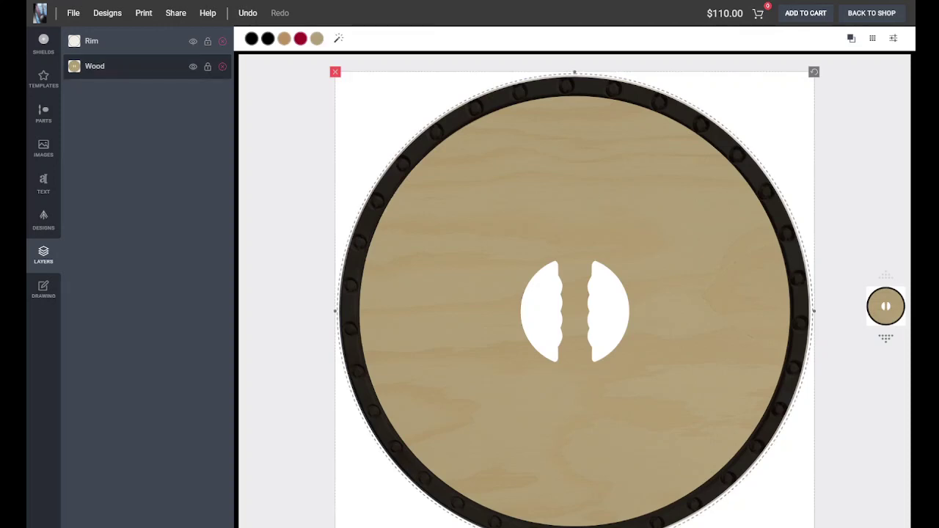
pyautogui.click(317, 38)
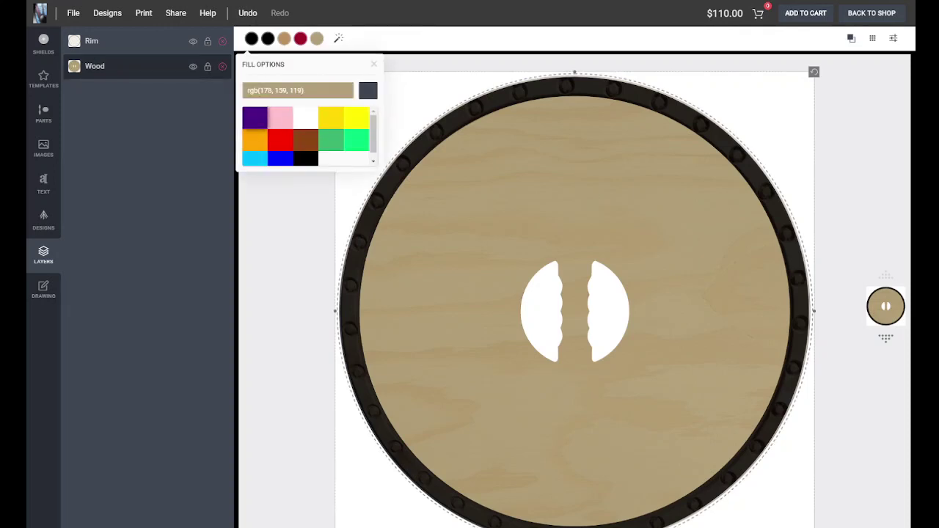
pyautogui.click(255, 118)
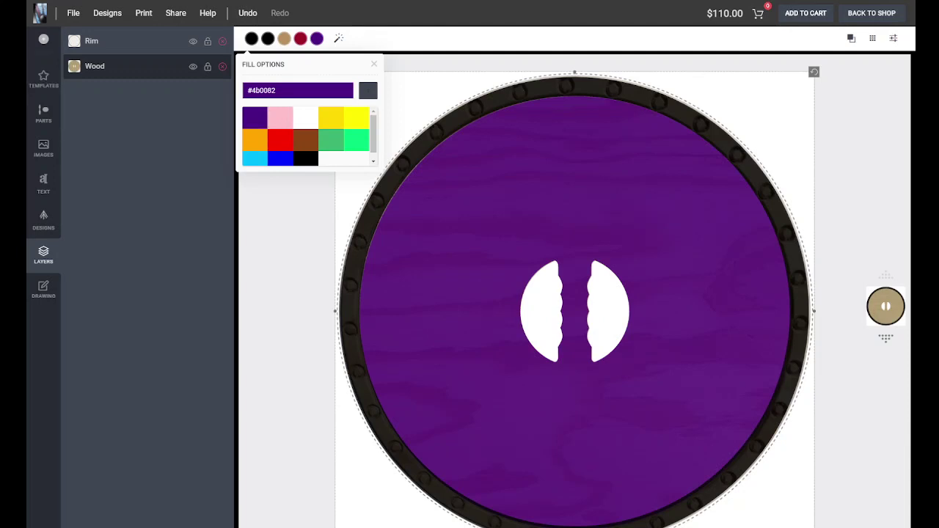
# Add the round metal boss to the shield and shrink it so that it just covers the center handle cutout.
pyautogui.click(44, 112)
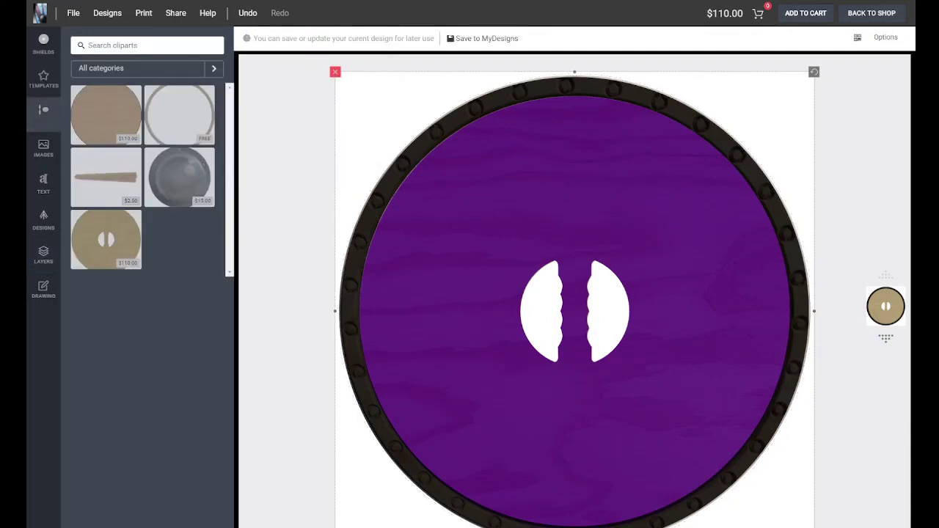
pyautogui.click(179, 176)
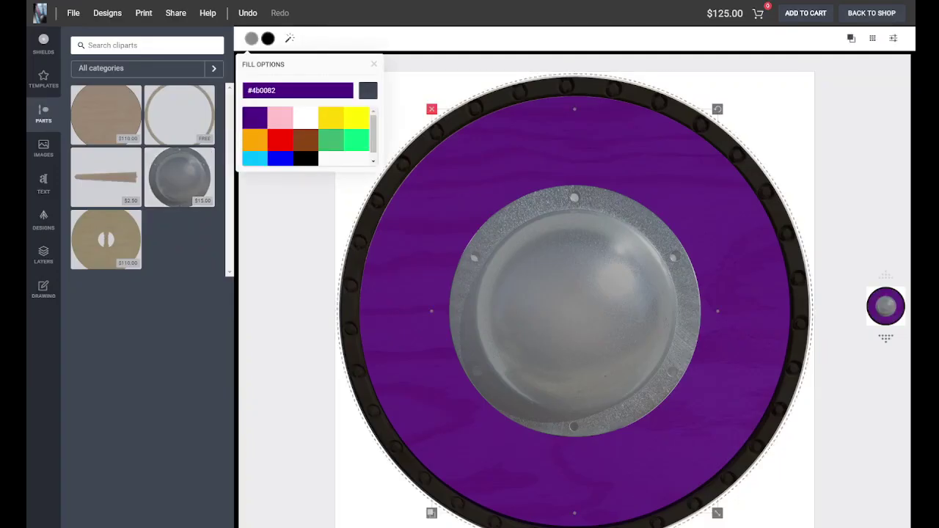
pyautogui.moveTo(718, 512); pyautogui.dragTo(626, 385)
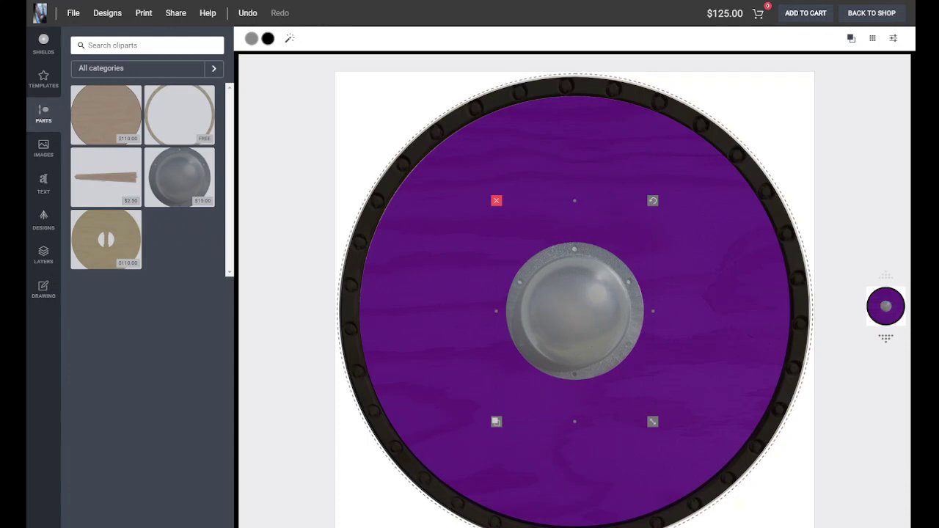
# Change the gray fill of the center boss to black (#000000).
pyautogui.click(252, 38)
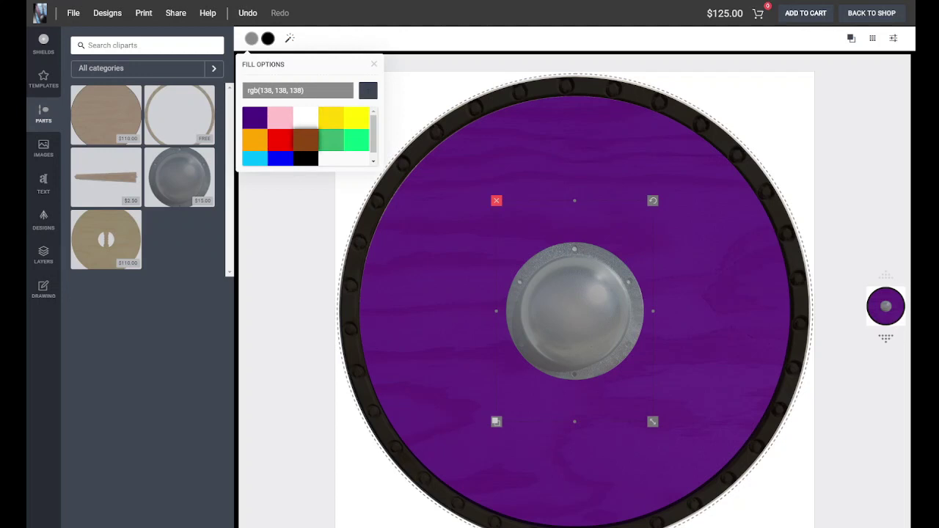
pyautogui.click(306, 159)
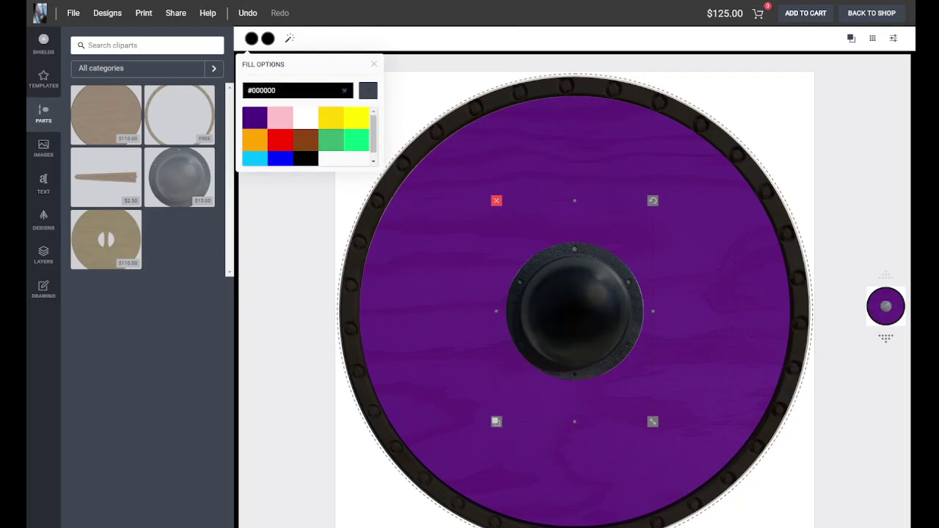
# Try a fully transparent fill on the center boss, then restore it to solid black (#000000).
pyautogui.click(293, 90)
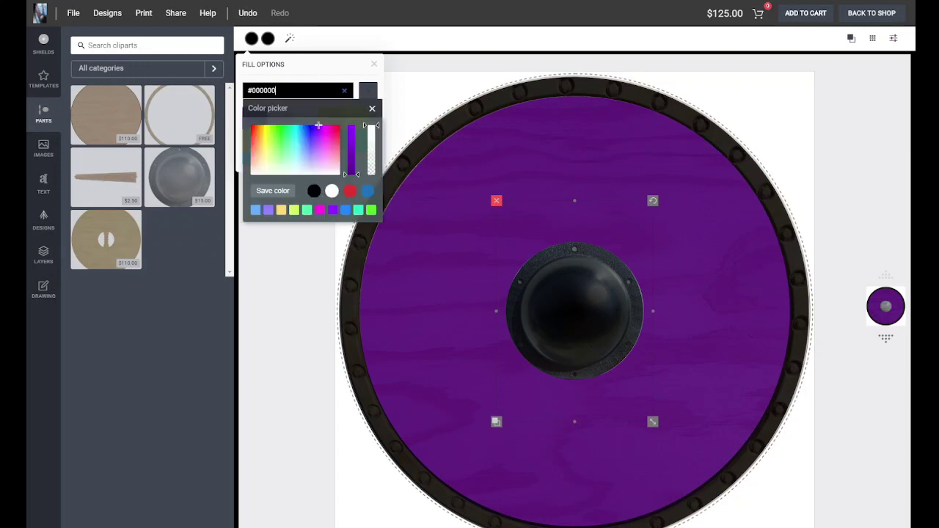
pyautogui.moveTo(372, 125); pyautogui.dragTo(372, 174)
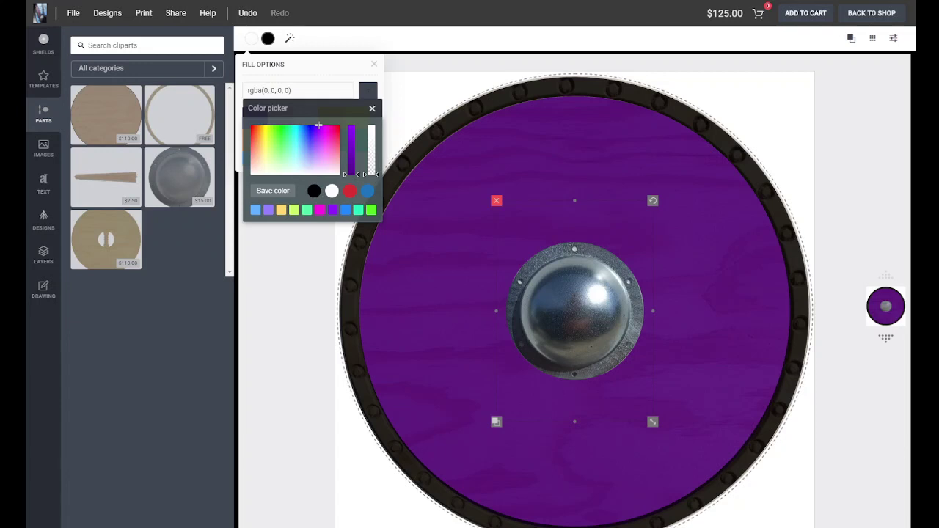
pyautogui.moveTo(371, 175); pyautogui.dragTo(371, 125)
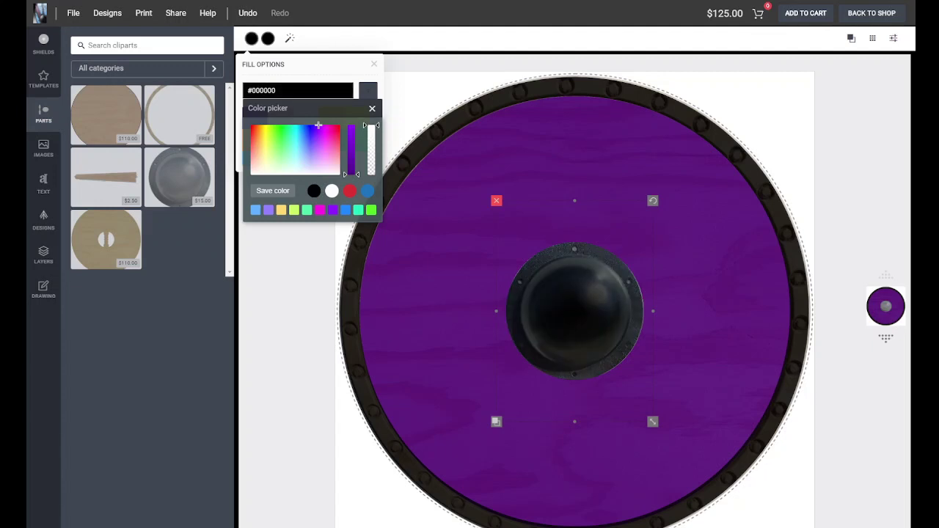
pyautogui.click(371, 109)
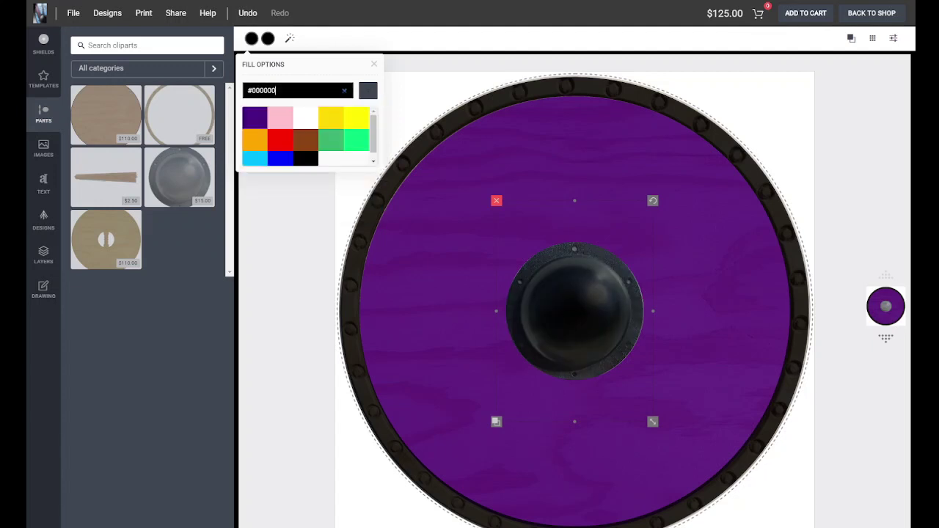
pyautogui.press('Escape')
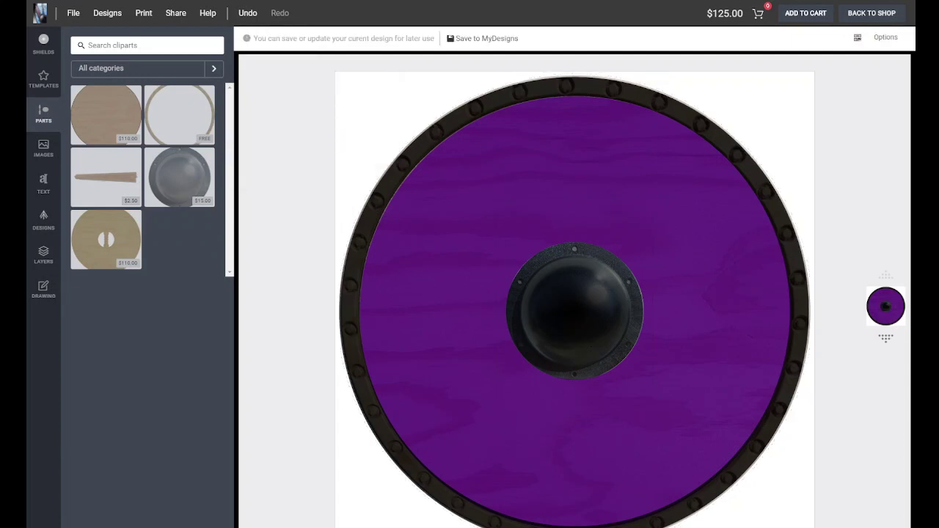
# Add a tapered strap reaching from the boss's left edge toward the rim, slightly reduced in size, and color it black (#000000).
pyautogui.click(106, 176)
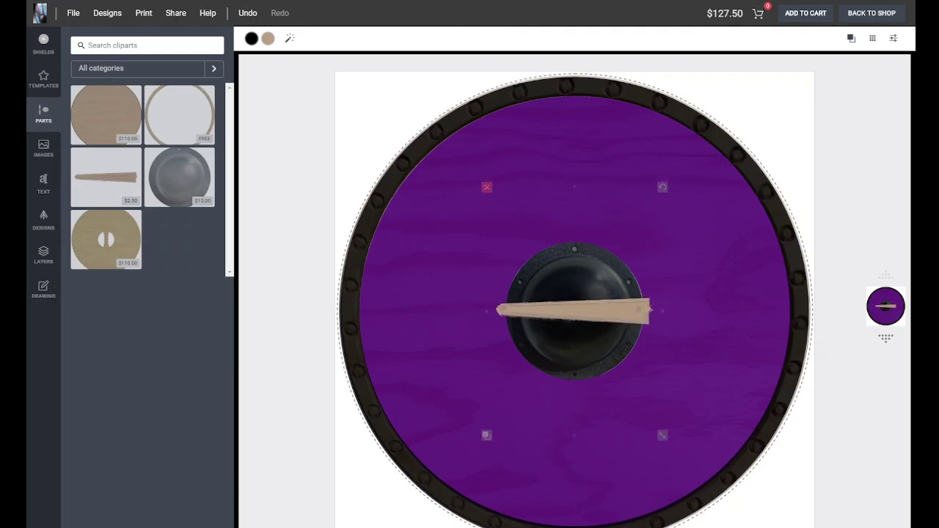
pyautogui.moveTo(574, 311); pyautogui.dragTo(464, 310)
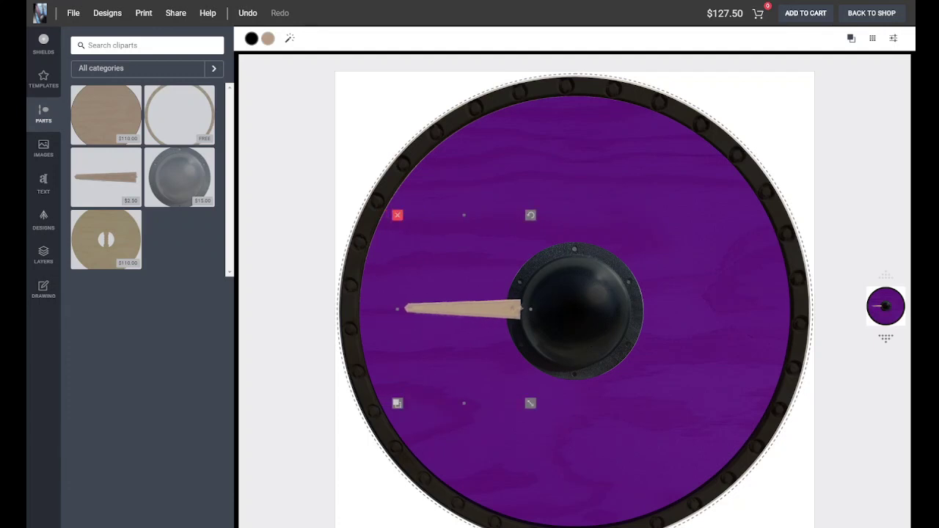
pyautogui.click(268, 39)
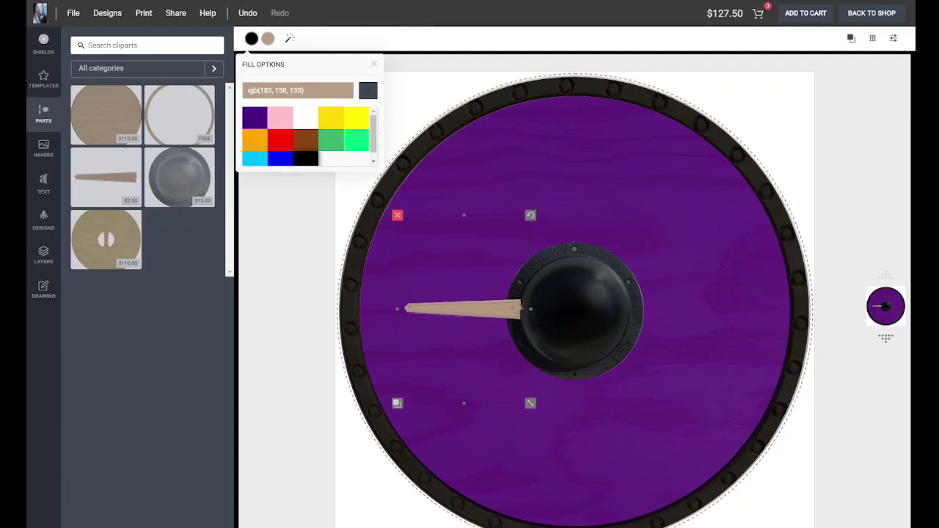
pyautogui.click(306, 158)
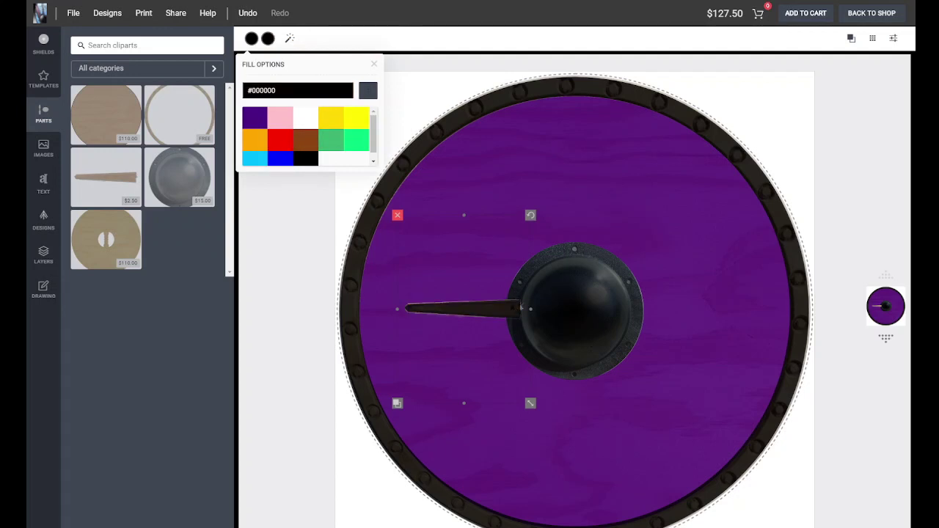
pyautogui.click(437, 133)
# Duplicate the black strap, rotate the copy 180 degrees, and place it on the right side of the boss, opposite the original.
pyautogui.click(521, 308)
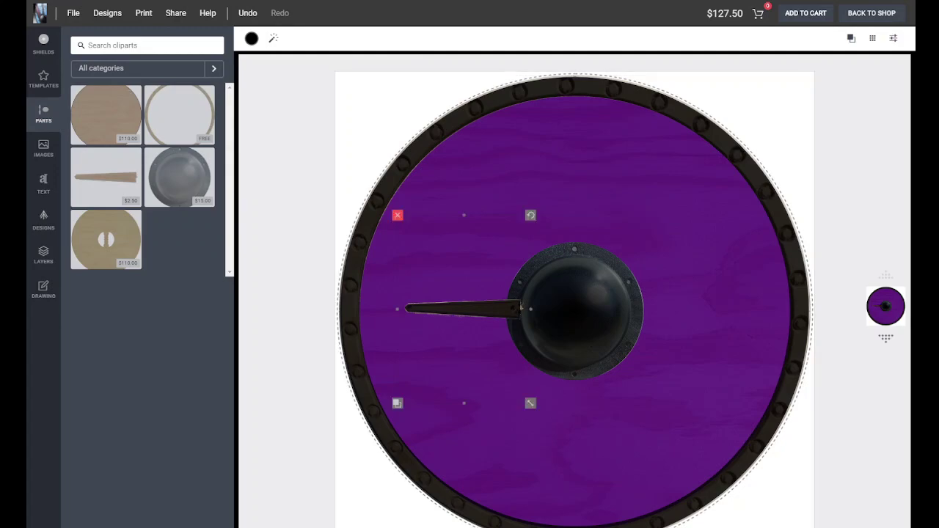
pyautogui.click(397, 403)
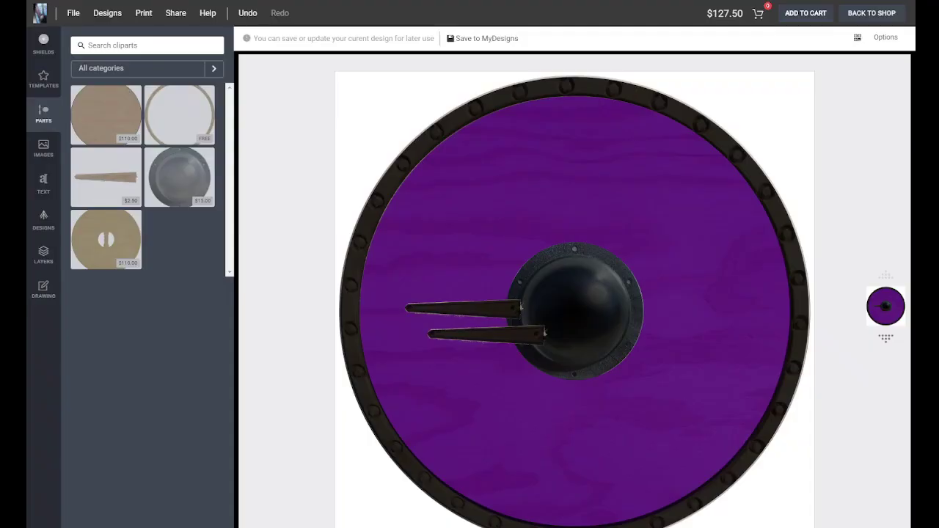
pyautogui.moveTo(543, 333); pyautogui.dragTo(523, 309)
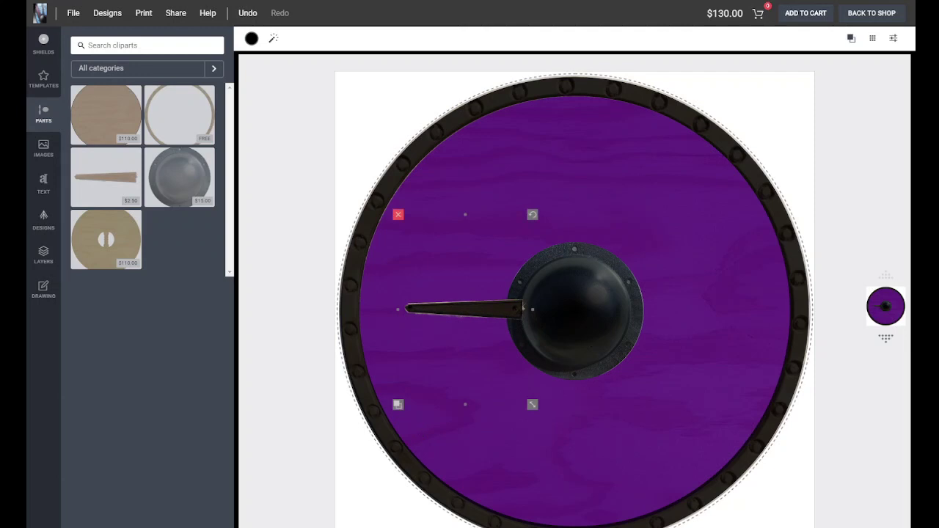
pyautogui.moveTo(533, 214); pyautogui.dragTo(398, 405)
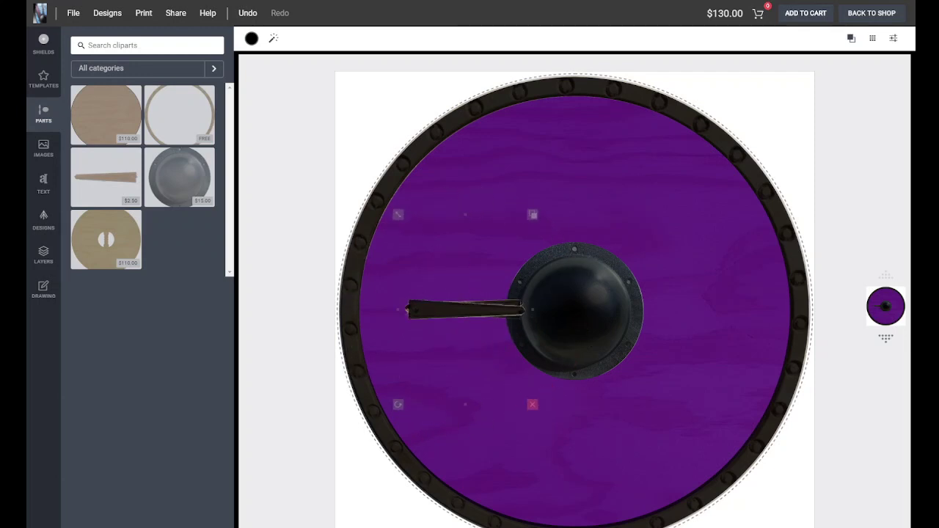
pyautogui.moveTo(406, 309); pyautogui.dragTo(628, 313)
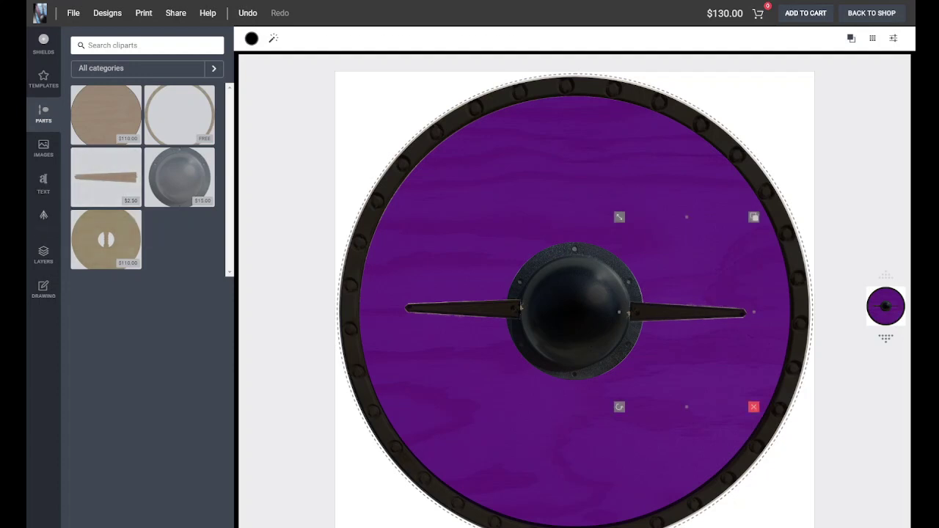
# Add the upward-arrow outline design with two pairs of slanted branches across the shield.
pyautogui.click(43, 215)
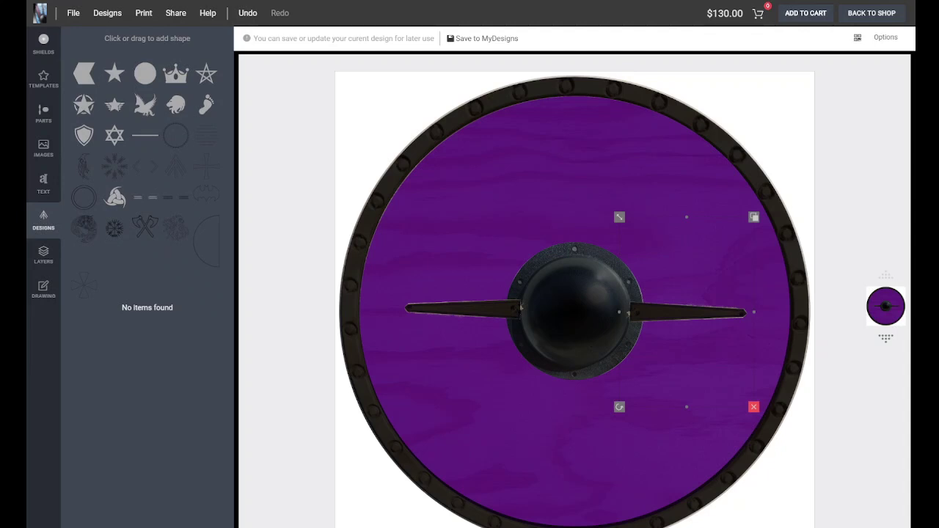
pyautogui.click(84, 285)
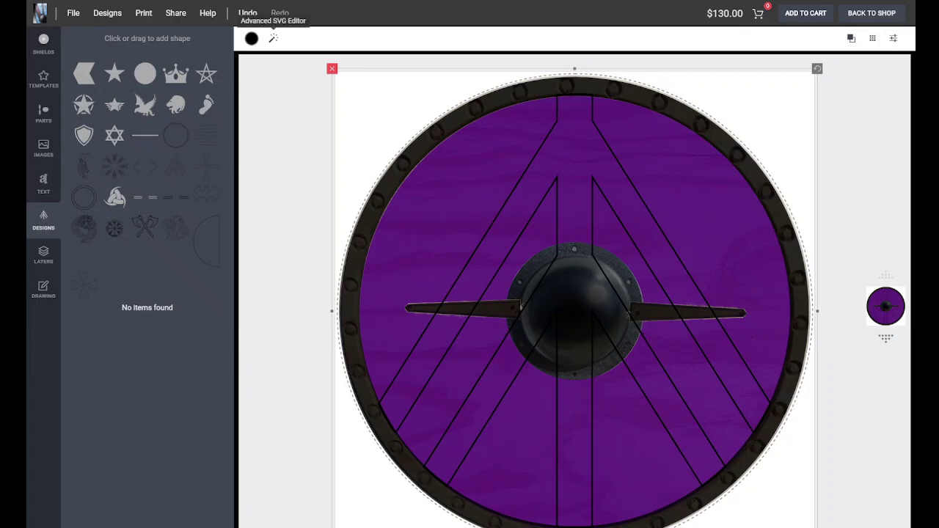
# Fill the arrow outline design with solid black at minimal stroke width, and send it behind the boss and straps.
pyautogui.click(273, 38)
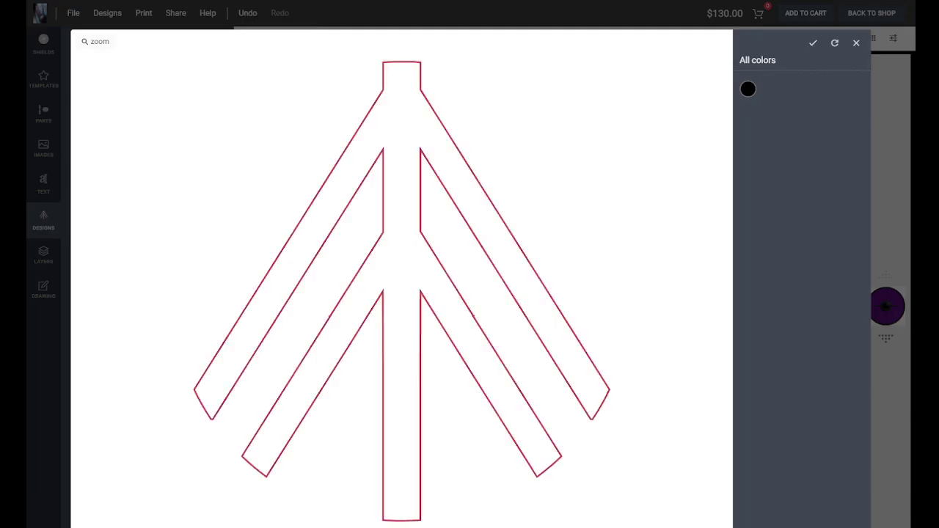
pyautogui.click(420, 315)
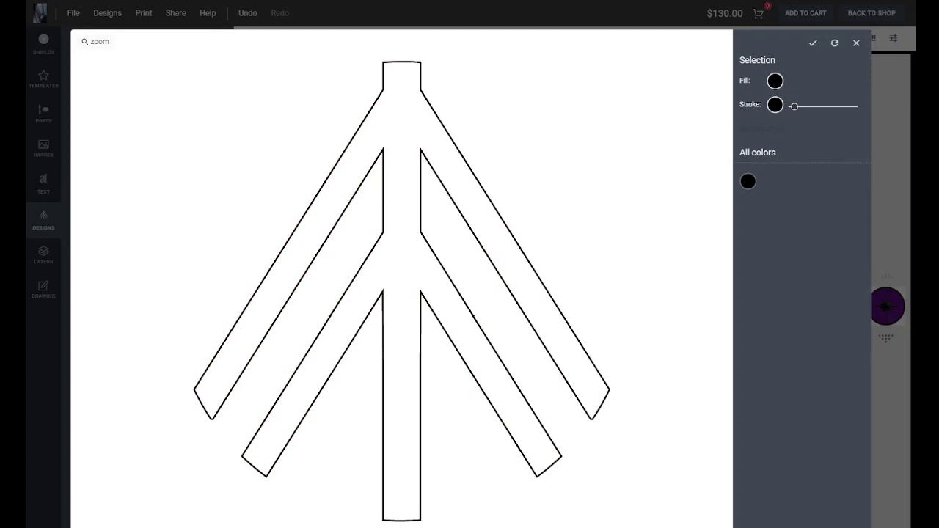
pyautogui.moveTo(775, 80)
pyautogui.click(774, 69)
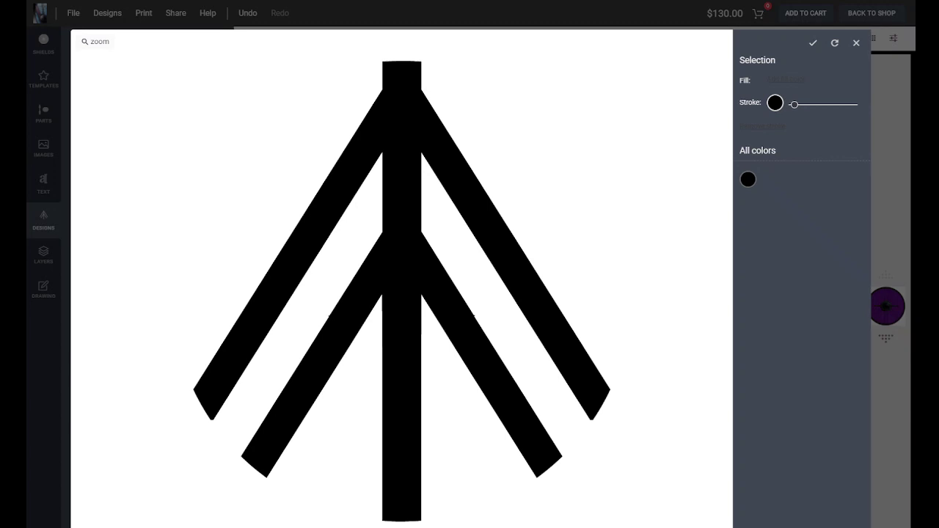
pyautogui.moveTo(794, 104)
pyautogui.mouseDown()
pyautogui.moveTo(809, 104)
pyautogui.moveTo(791, 104)
pyautogui.mouseUp()
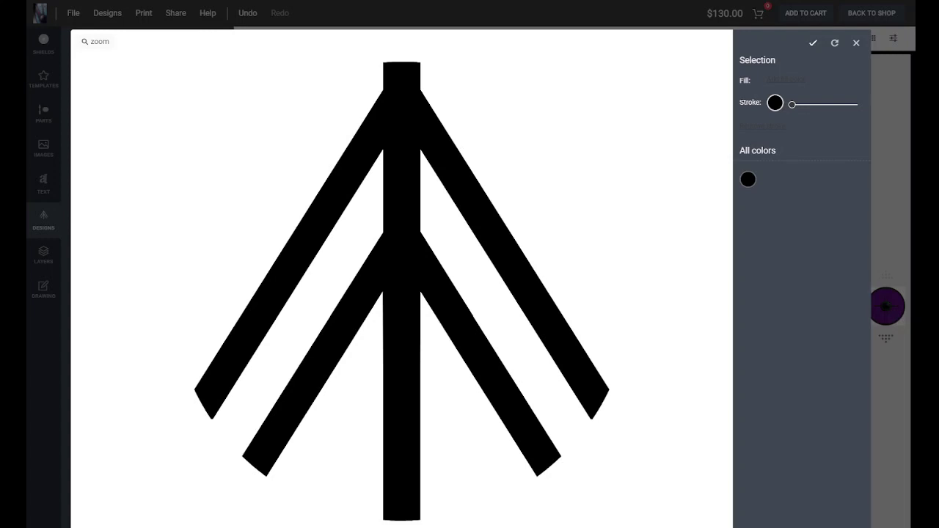
pyautogui.click(856, 42)
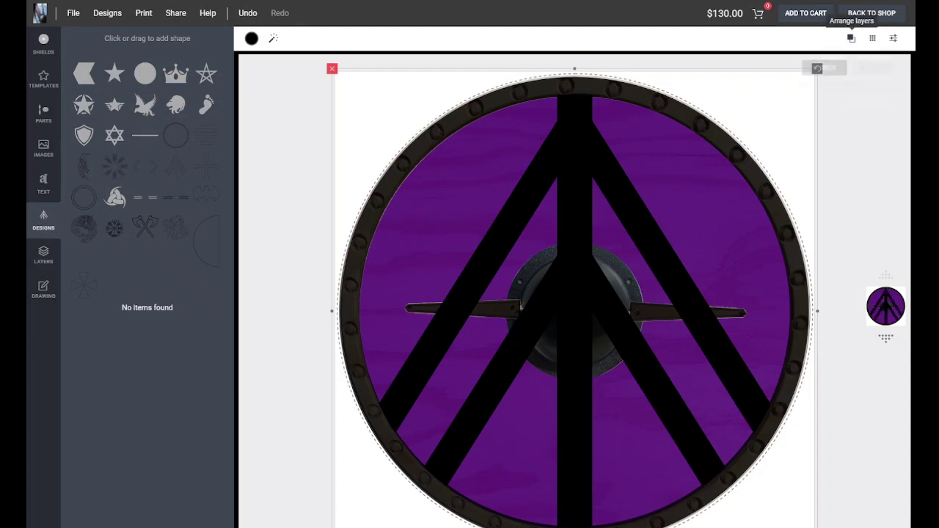
pyautogui.click(851, 38)
pyautogui.click(822, 67)
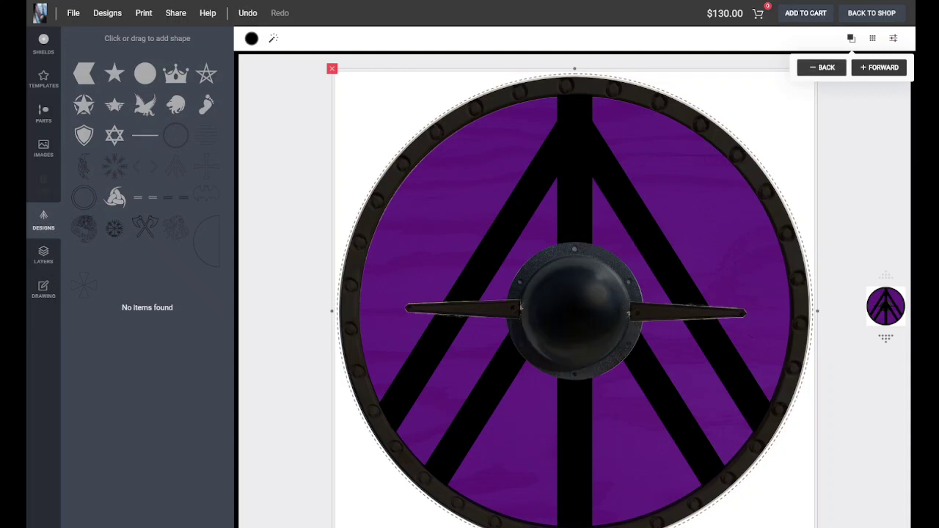
# Add the text "ssvikingshields.com" in the Viking Normal font and place it on the shield above the boss.
pyautogui.click(43, 184)
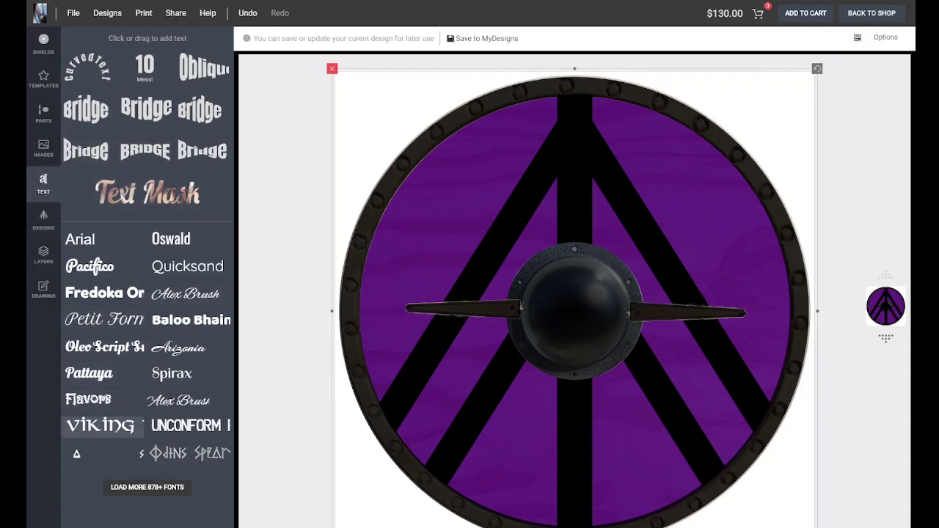
pyautogui.click(99, 425)
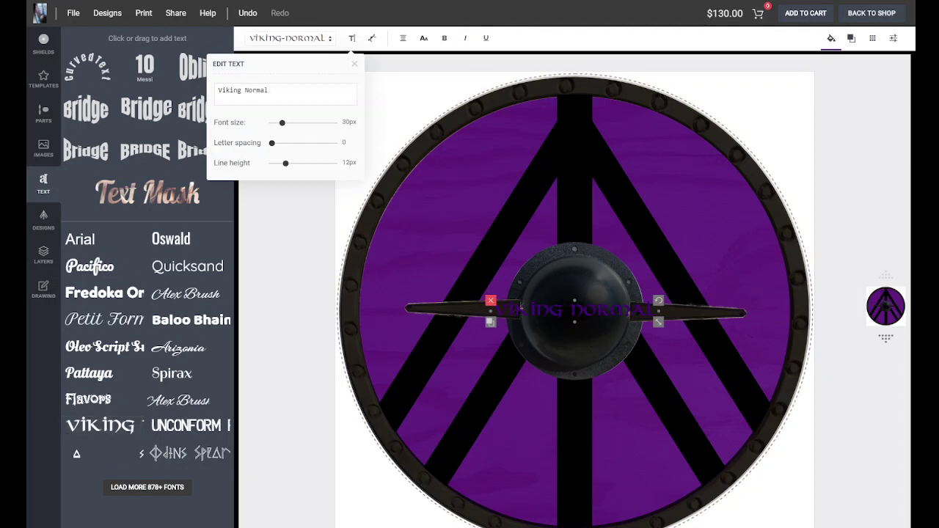
pyautogui.moveTo(277, 91); pyautogui.dragTo(205, 85)
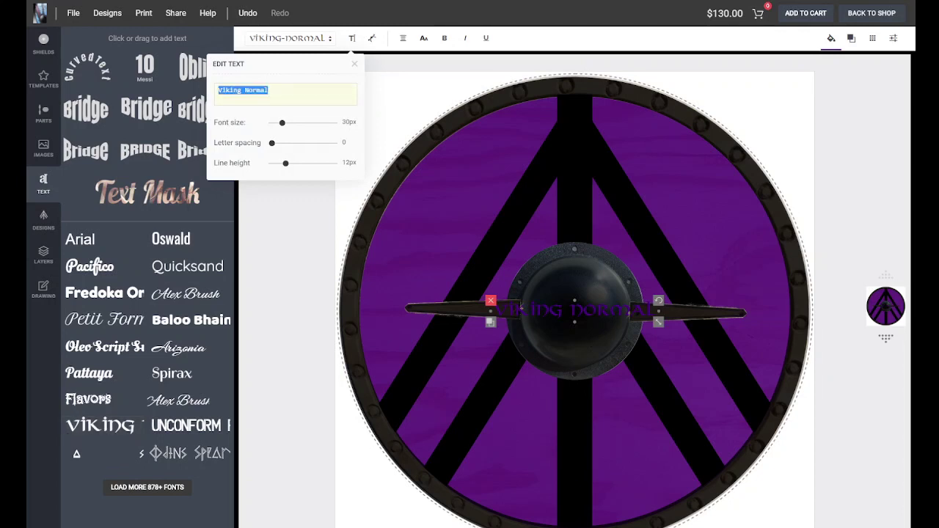
pyautogui.write('ss')
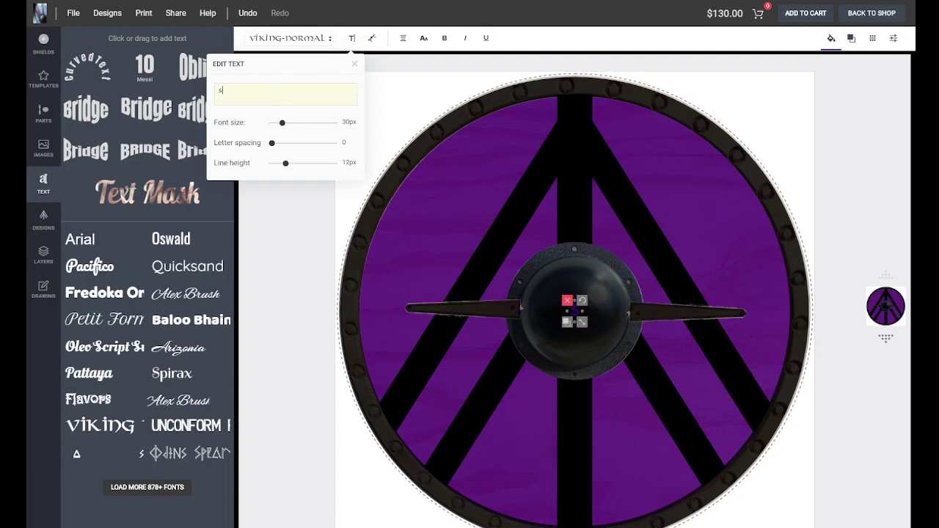
pyautogui.write('kin')
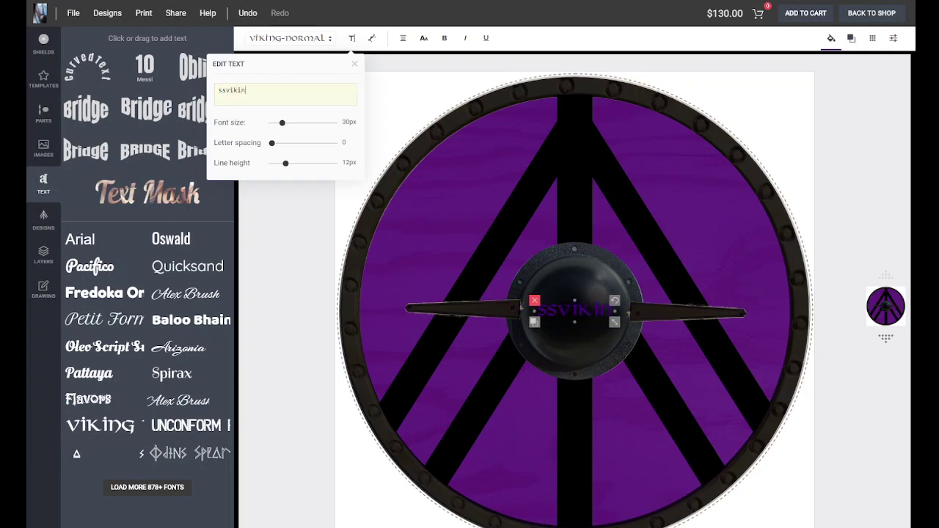
pyautogui.write('gshields.com')
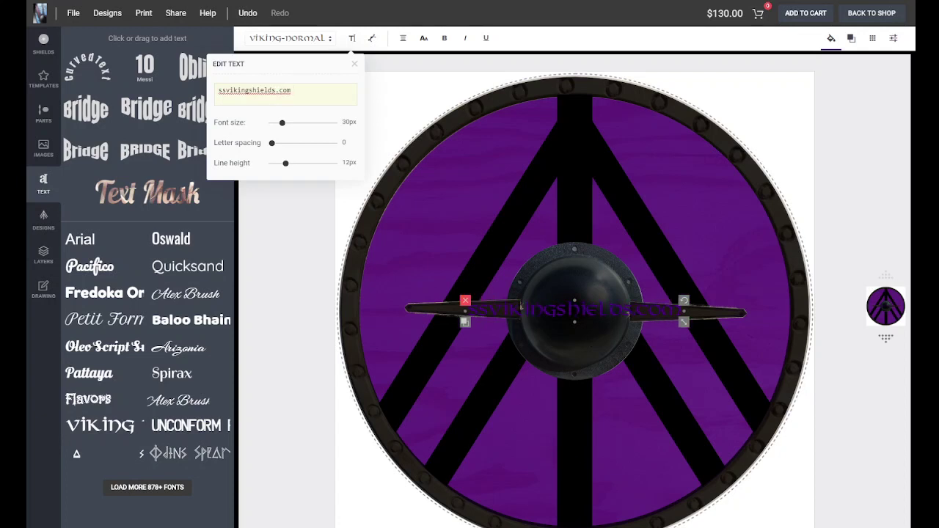
pyautogui.moveTo(575, 311); pyautogui.dragTo(575, 184)
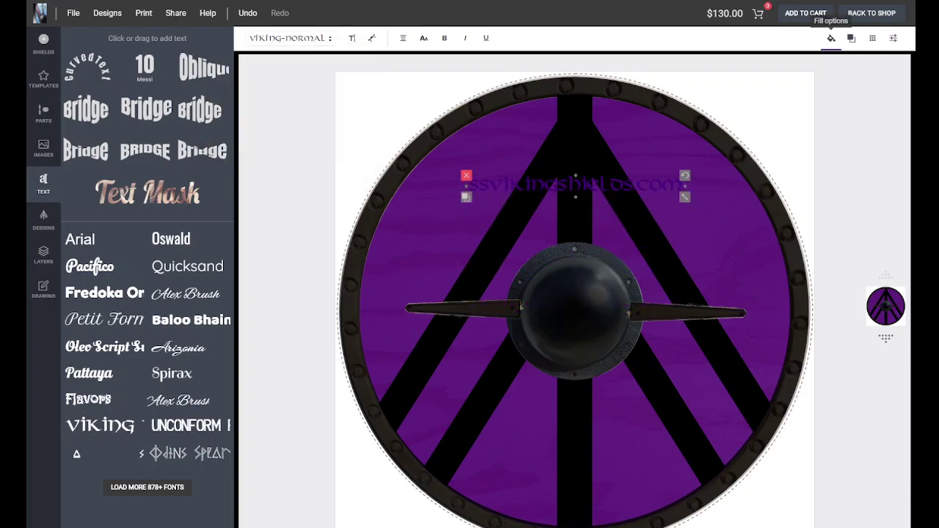
# Color the website text white (#ffffff) and enlarge it to span most of the shield's upper width.
pyautogui.click(831, 39)
pyautogui.click(826, 118)
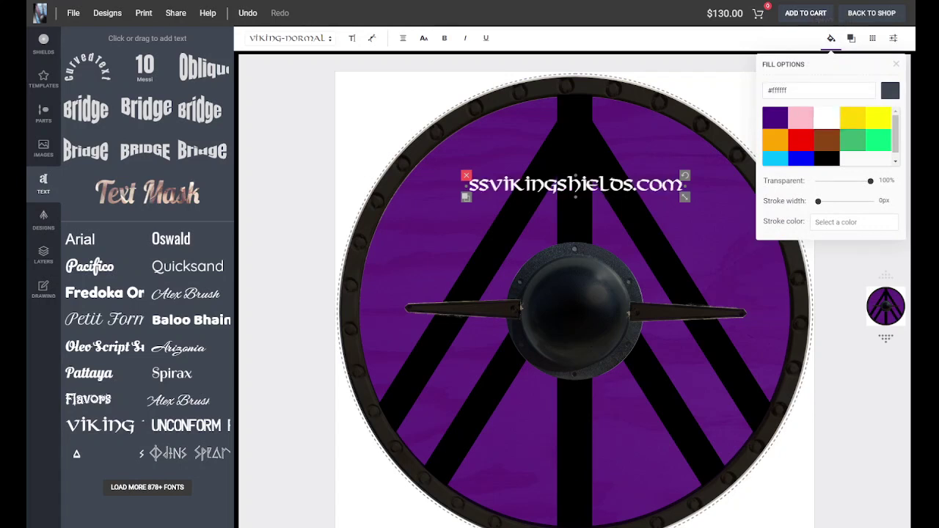
pyautogui.moveTo(684, 196); pyautogui.dragTo(734, 201)
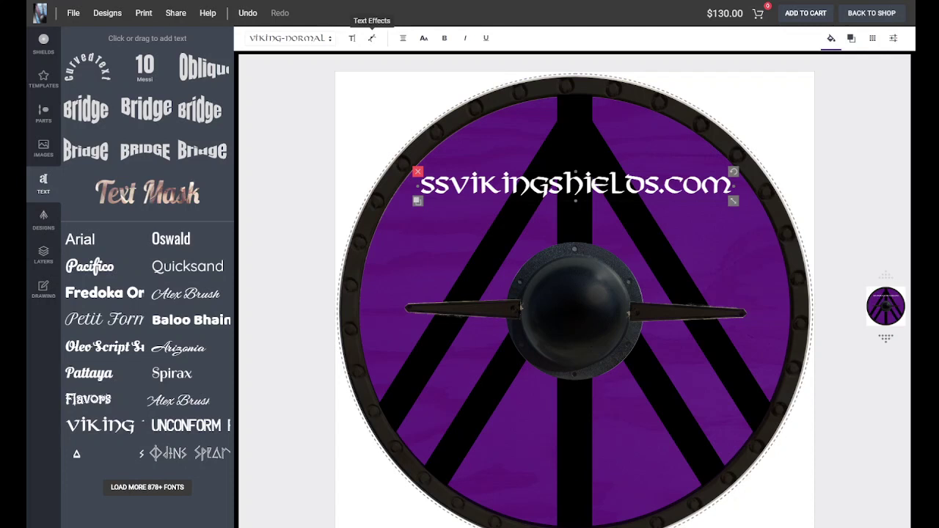
# Bend the website text into an arc above the boss with the Curved Text effect at radius 300.
pyautogui.click(372, 37)
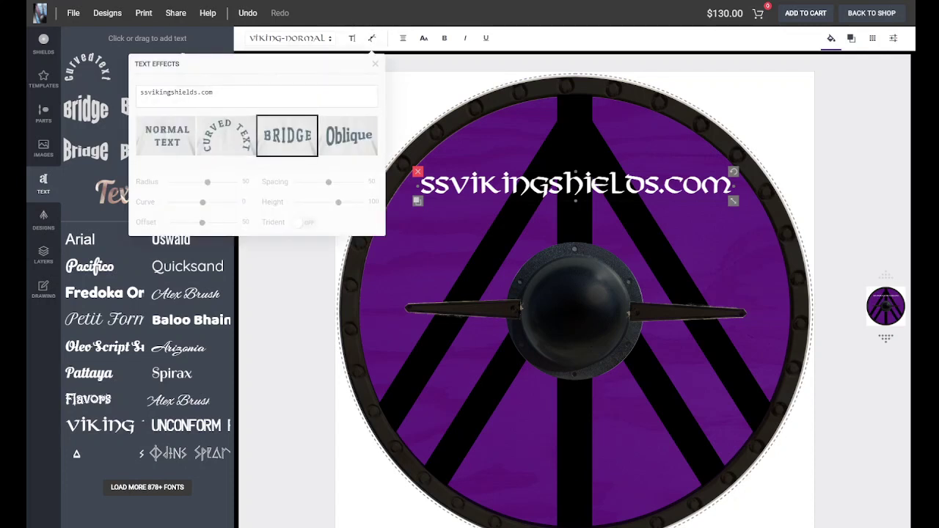
pyautogui.click(287, 136)
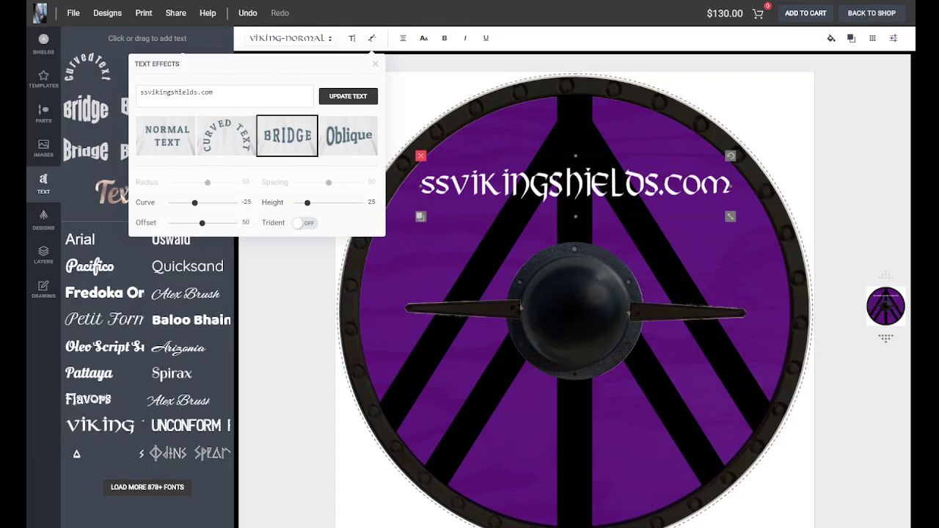
pyautogui.click(226, 135)
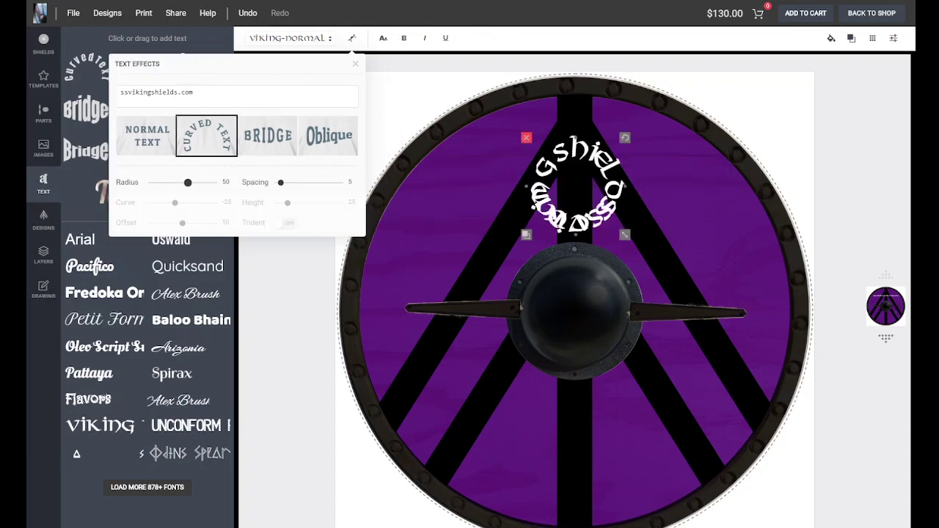
pyautogui.moveTo(188, 181); pyautogui.dragTo(213, 182)
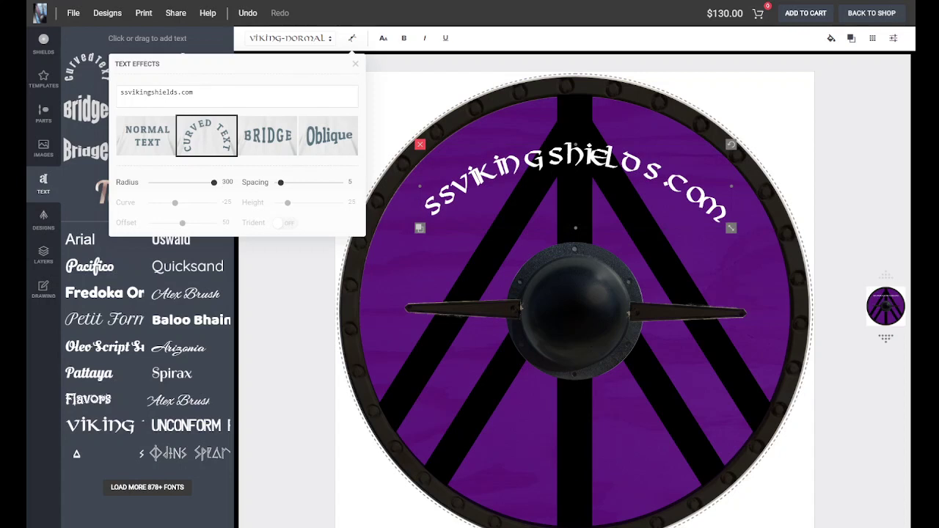
pyautogui.click(355, 63)
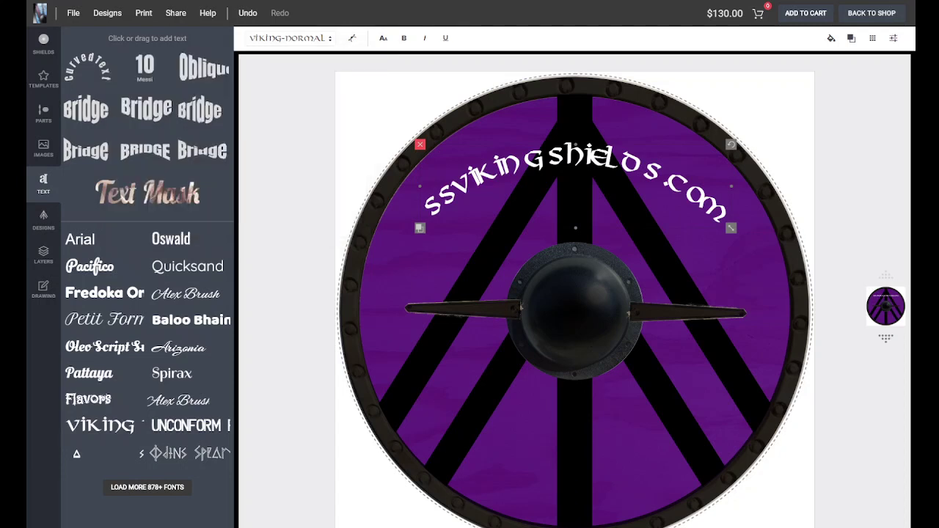
pyautogui.click(661, 264)
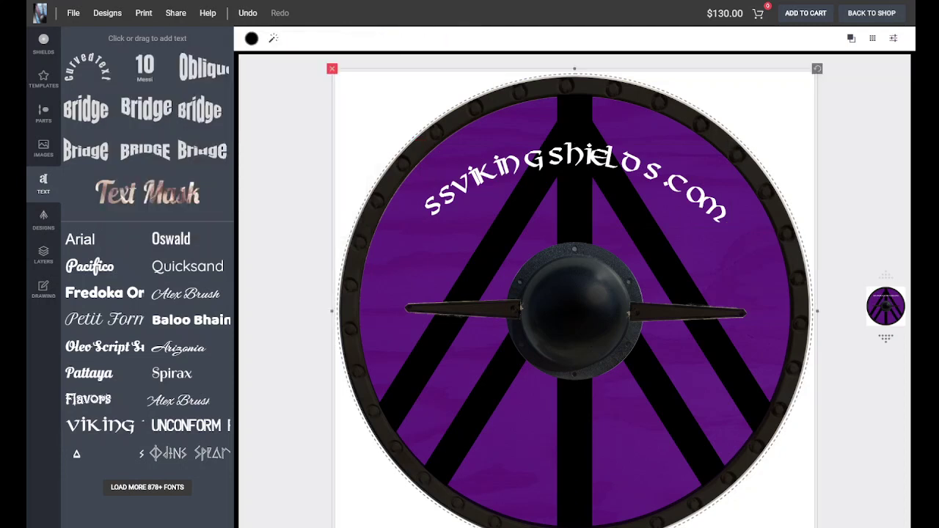
pyautogui.press('Escape')
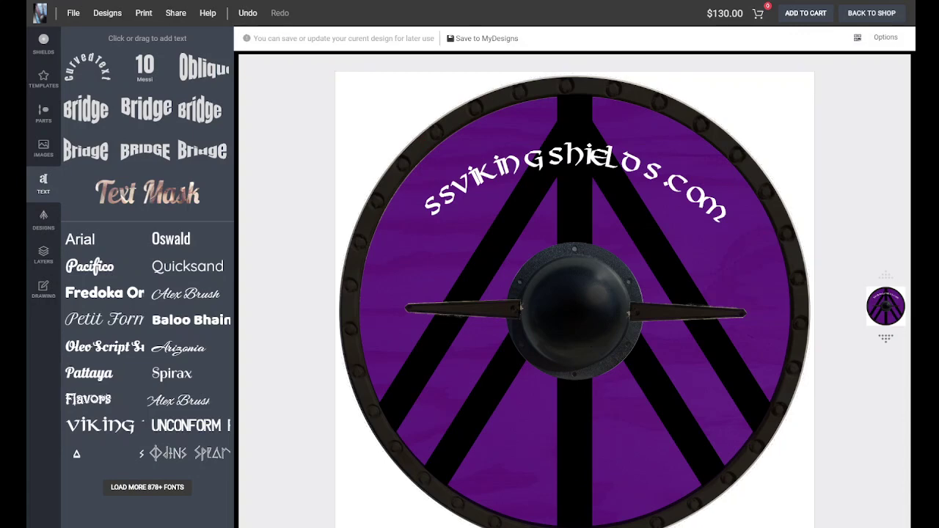
# Save the shield as a new entry in My Designs and check it in the saved designs list.
pyautogui.click(107, 13)
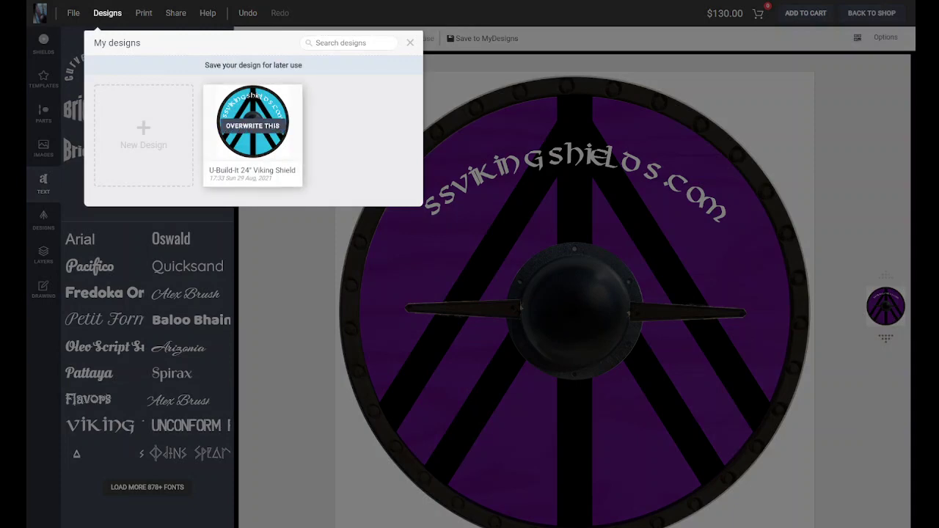
pyautogui.click(144, 136)
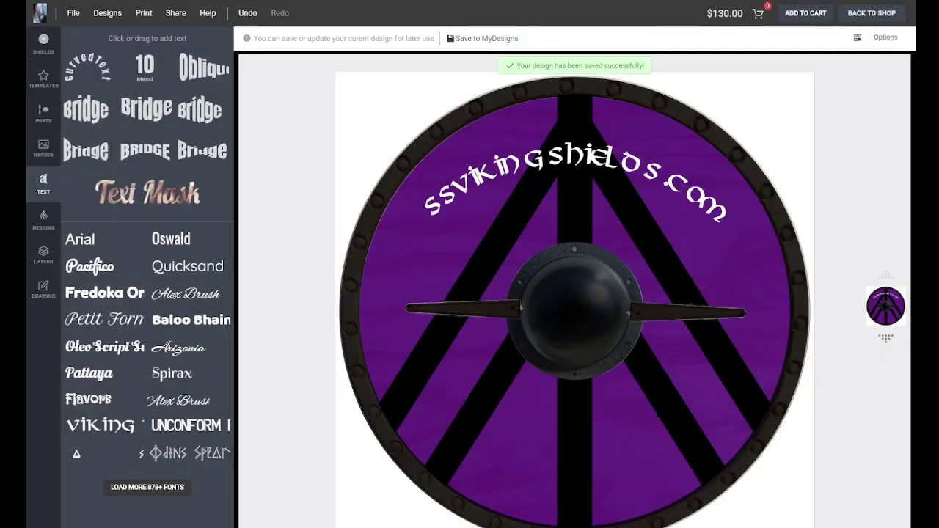
pyautogui.click(108, 13)
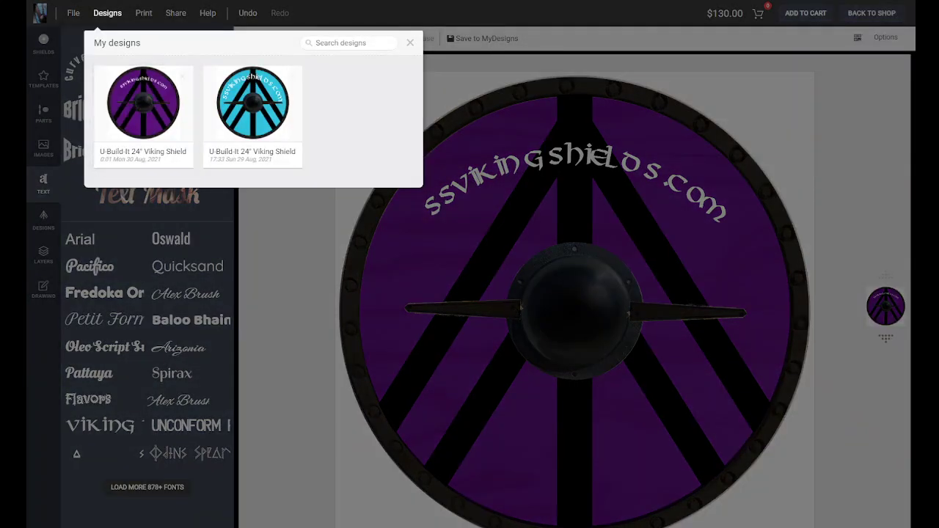
pyautogui.click(410, 43)
# Review the file import and save options, and compare the print settings for the PNG and SVG formats.
pyautogui.click(74, 13)
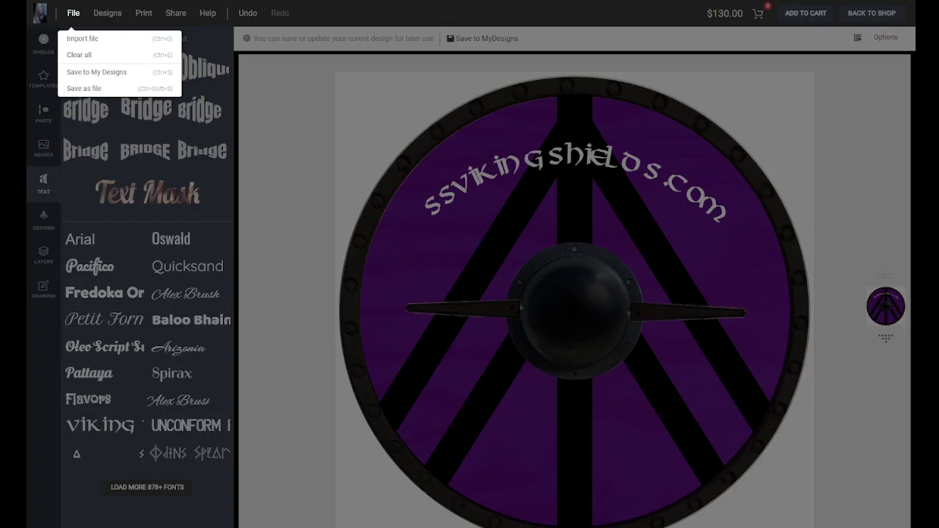
pyautogui.press('Escape')
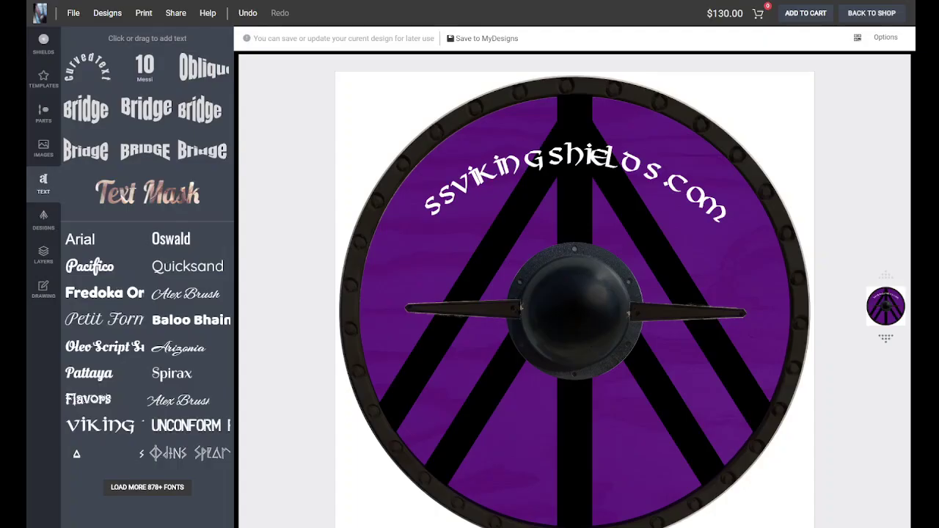
pyautogui.click(143, 13)
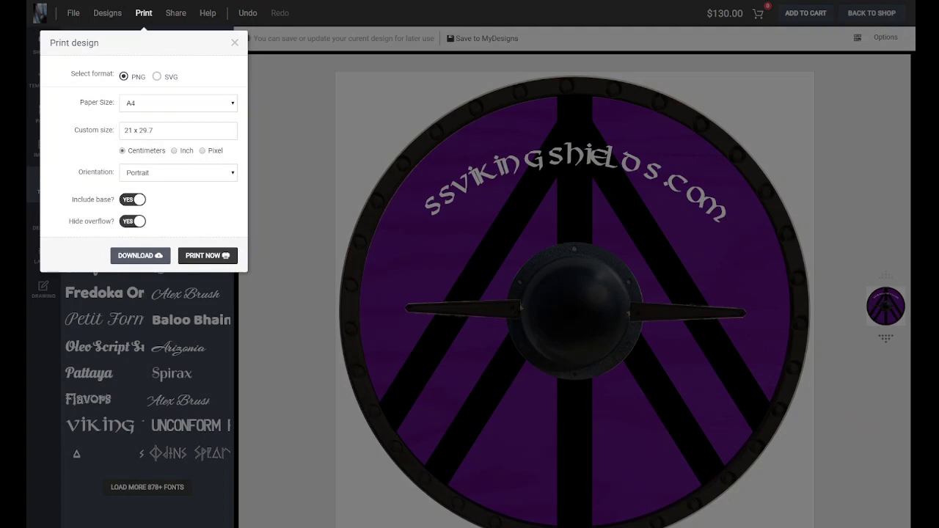
pyautogui.click(157, 76)
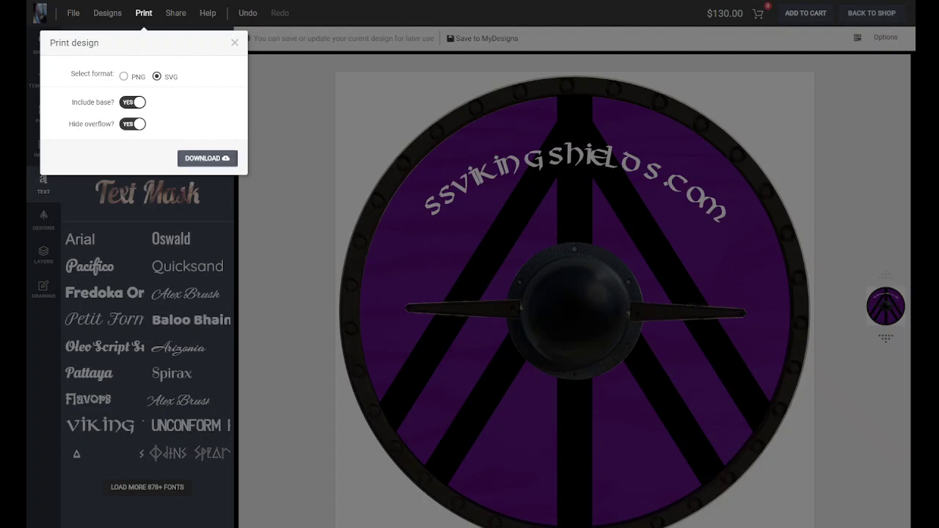
pyautogui.click(124, 77)
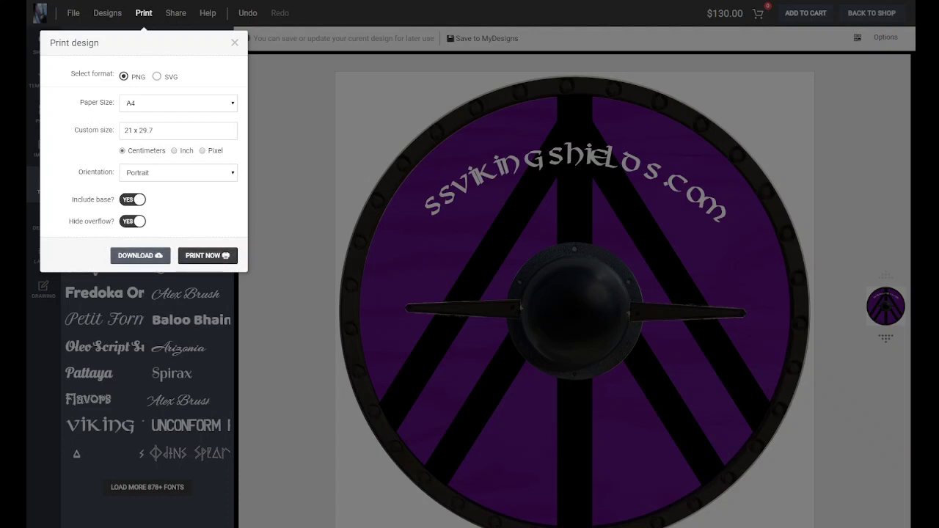
pyautogui.press('Escape')
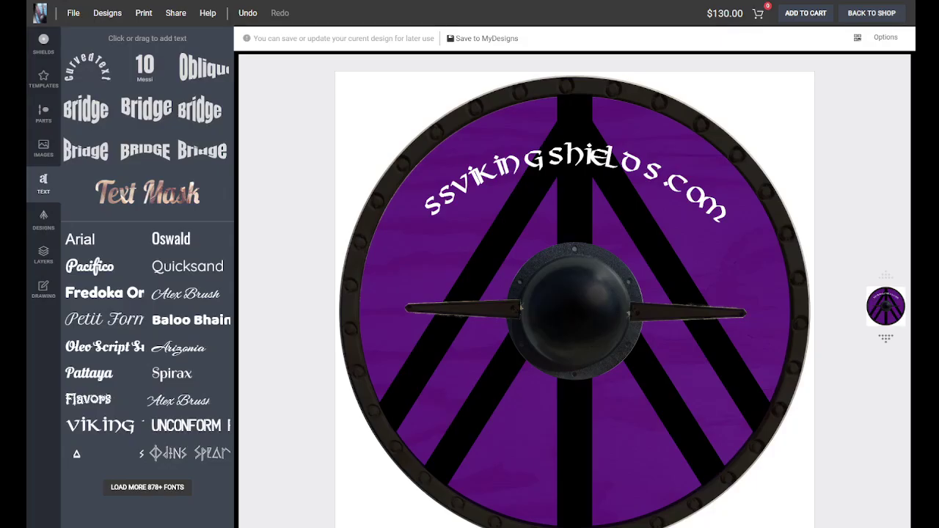
# Create a share link for the design with the title "cool new shield i made".
pyautogui.click(175, 12)
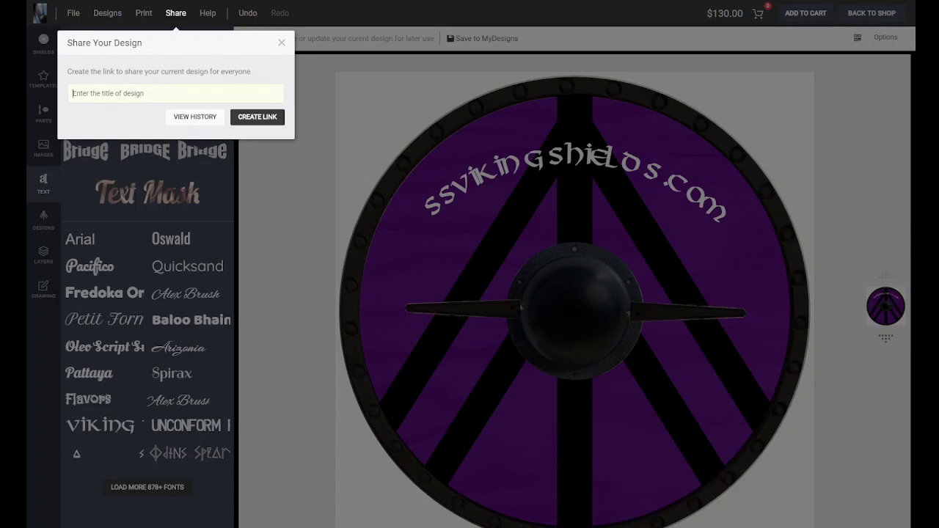
pyautogui.write('cool new shield i made')
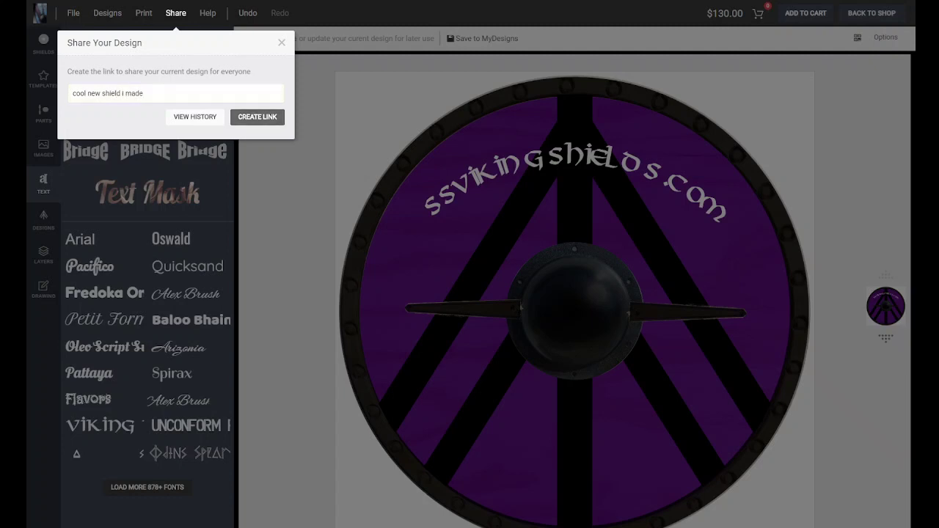
pyautogui.click(256, 117)
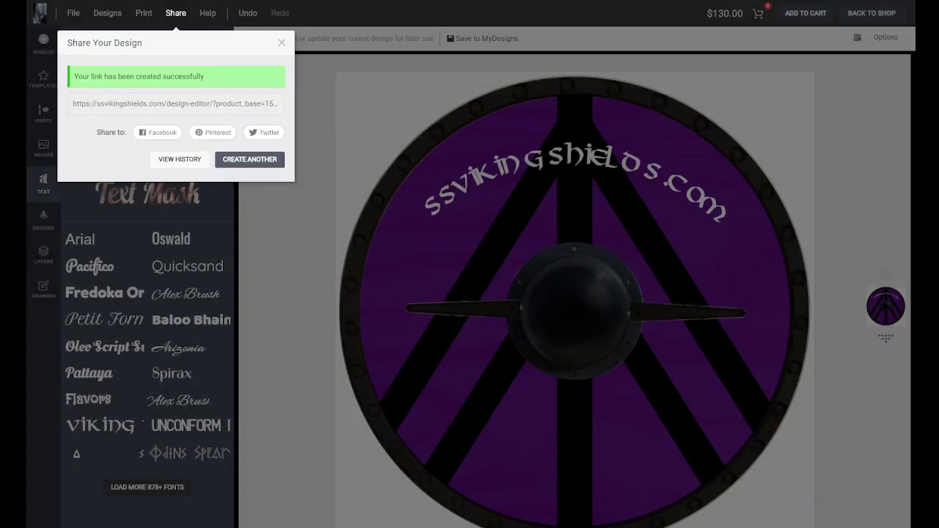
pyautogui.click(176, 104)
pyautogui.click(282, 42)
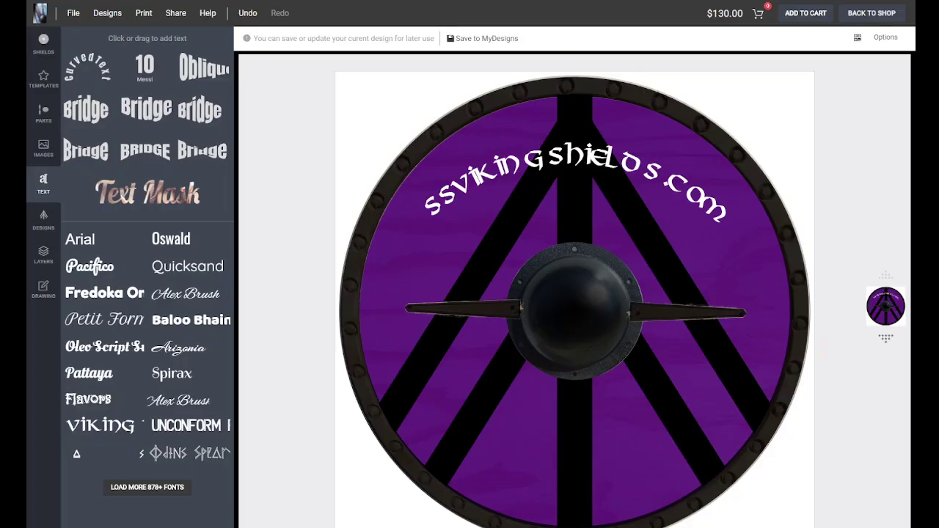